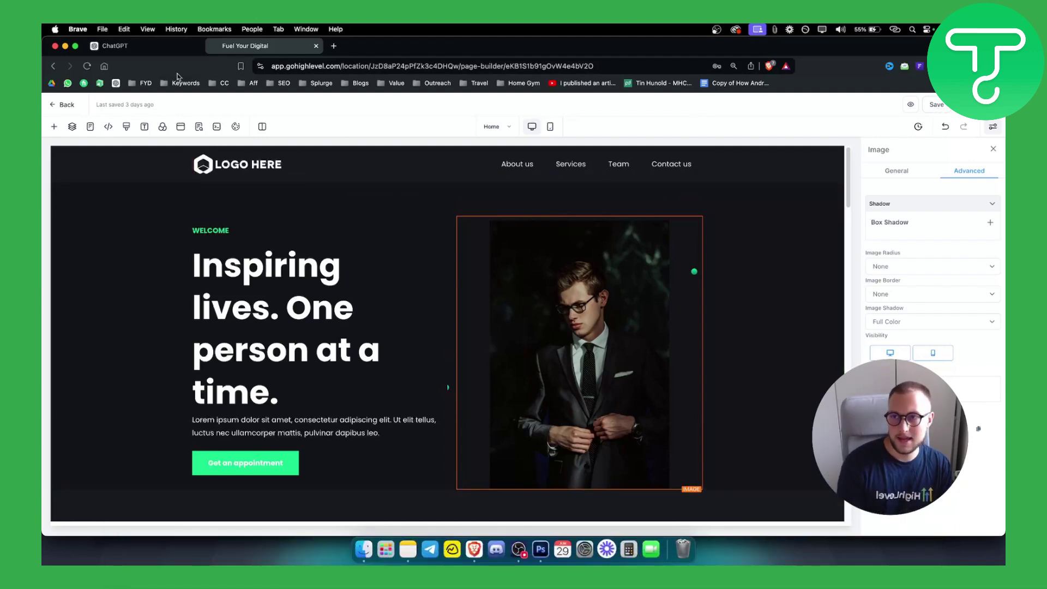
Switch from the page builder to the ChatGPT conversation about image hover effects.
{"action": "key", "text": "ctrl+shift+Tab"}
{"action": "scroll", "coordinate": [577, 305], "scroll_direction": "up", "scroll_amount": 5}
{"action": "mouse_move", "coordinate": [647, 144]}
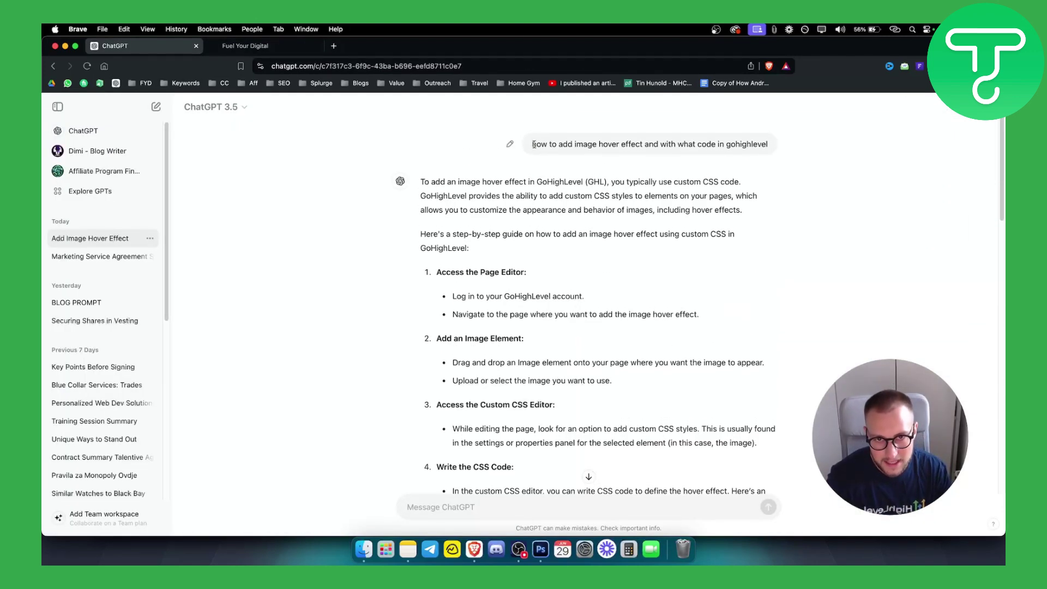
Review ChatGPT's example hover CSS with opacity 0.8, then return to the 'Fuel Your Digital' builder.
{"action": "left_click_drag", "start_coordinate": [534, 144], "coordinate": [787, 145]}
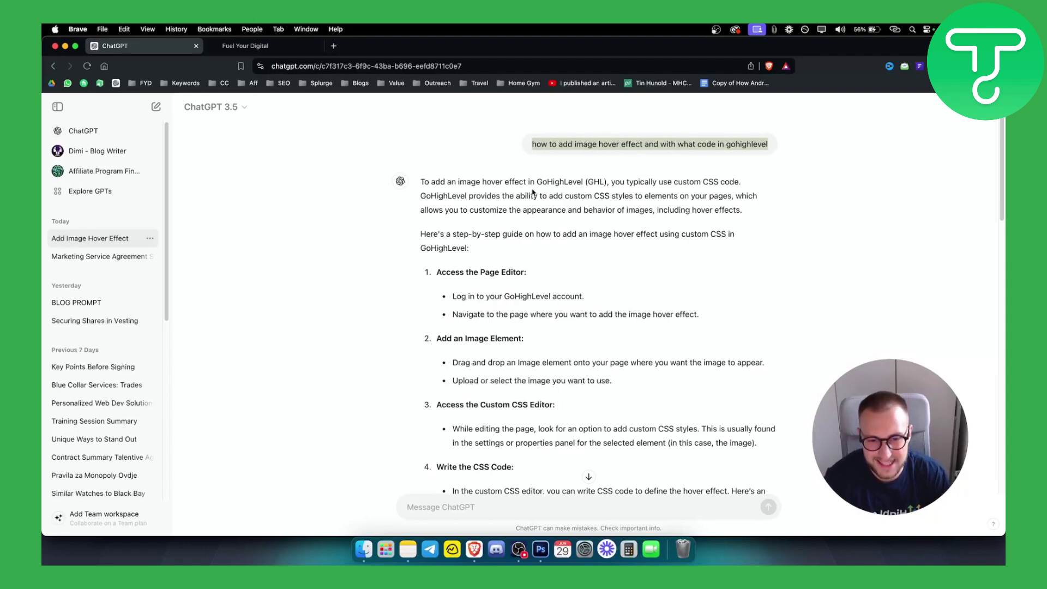
{"action": "scroll", "coordinate": [533, 192], "scroll_direction": "down", "scroll_amount": 2}
{"action": "scroll", "coordinate": [512, 250], "scroll_direction": "down", "scroll_amount": 1}
{"action": "scroll", "coordinate": [491, 306], "scroll_direction": "down", "scroll_amount": 2}
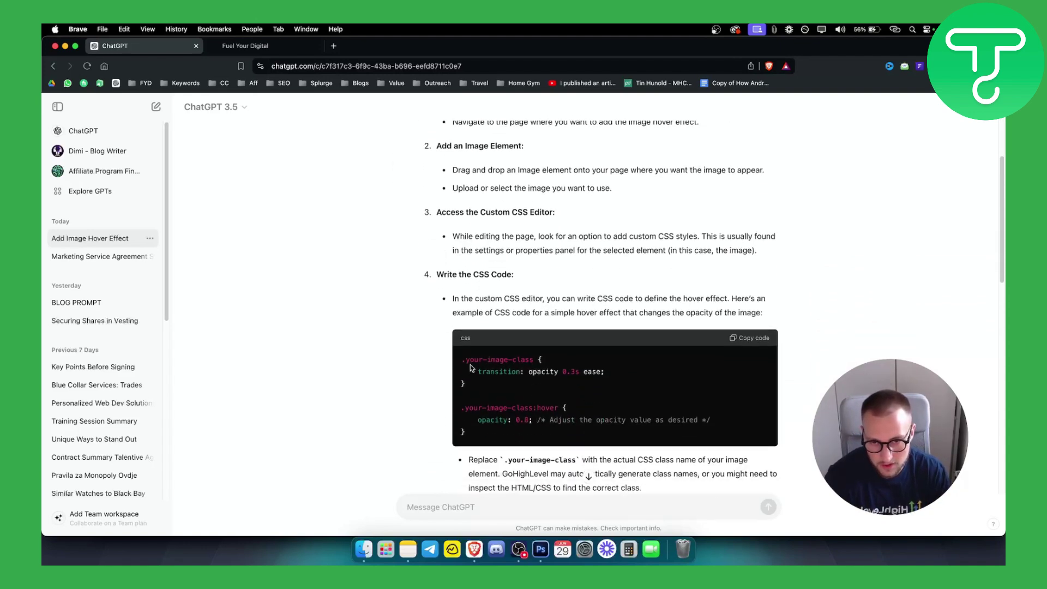
{"action": "scroll", "coordinate": [471, 364], "scroll_direction": "down", "scroll_amount": 1}
{"action": "left_click_drag", "start_coordinate": [464, 342], "coordinate": [653, 414]}
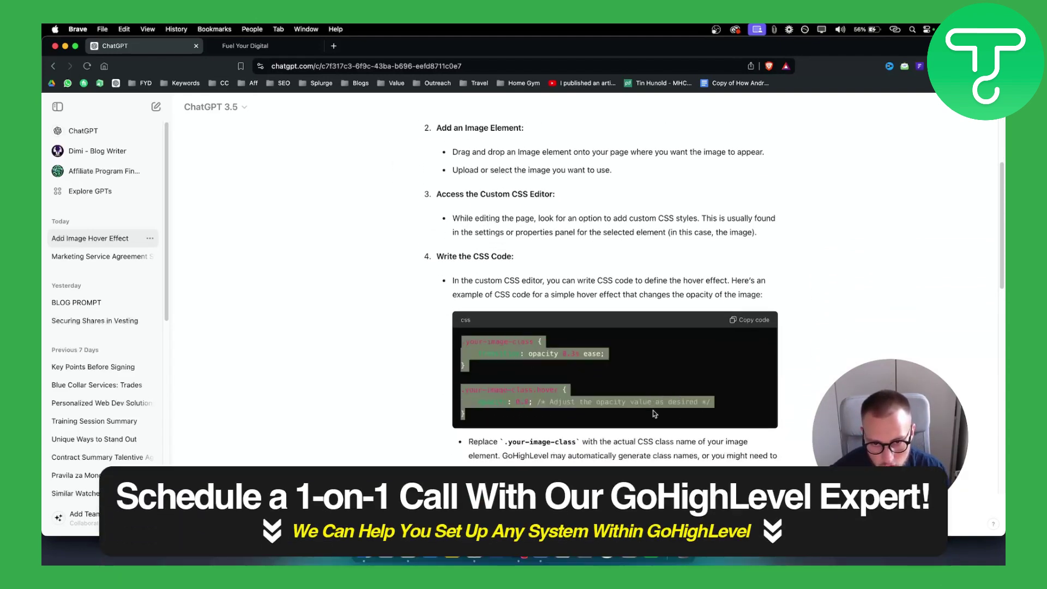
{"action": "left_click_drag", "start_coordinate": [475, 416], "coordinate": [456, 348]}
{"action": "left_click", "coordinate": [493, 336]}
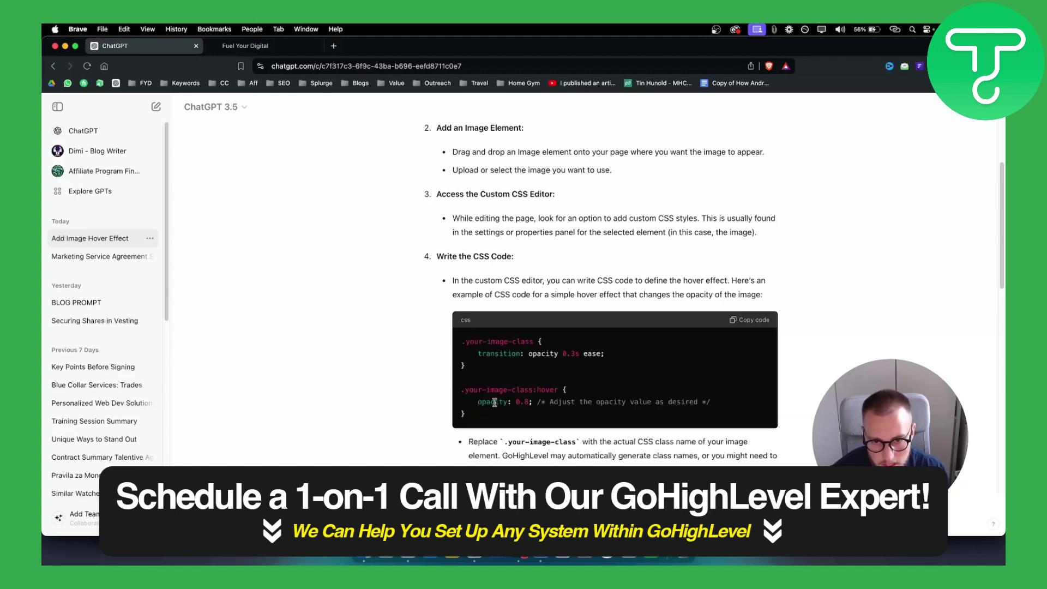
{"action": "left_click_drag", "start_coordinate": [474, 404], "coordinate": [533, 402]}
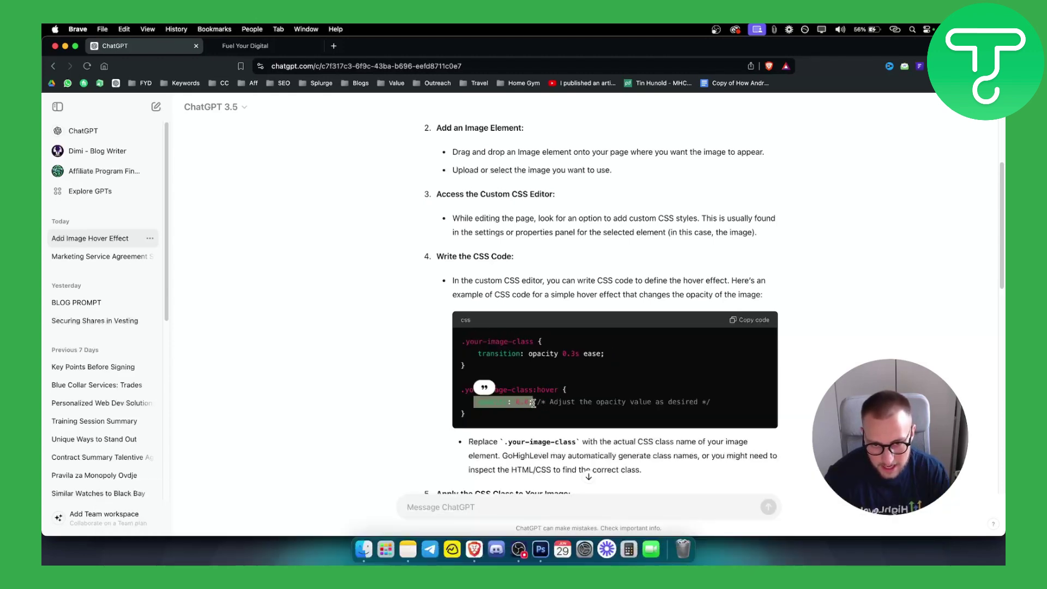
{"action": "left_click", "coordinate": [533, 402]}
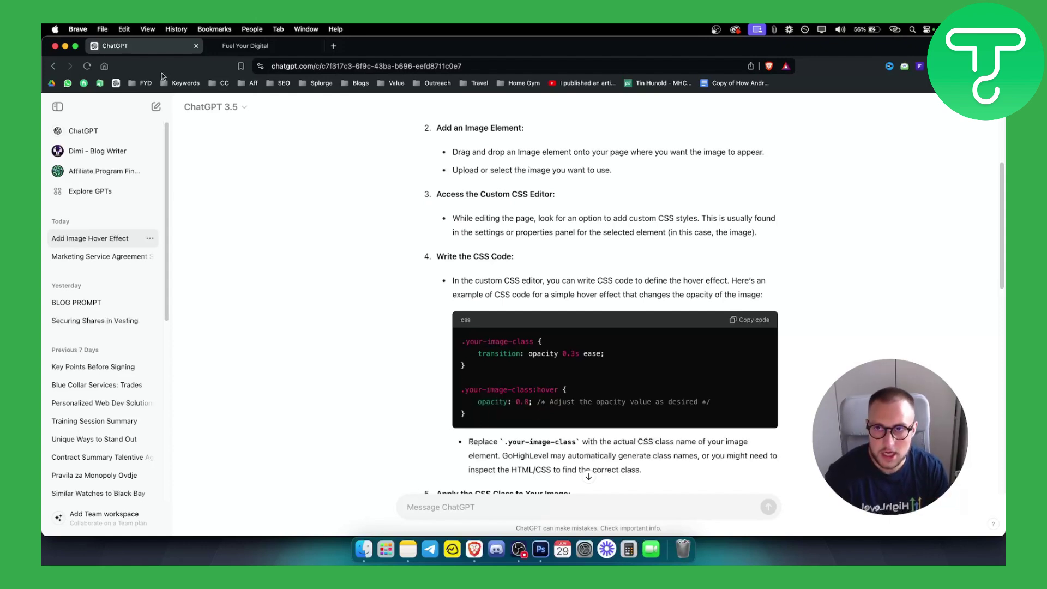
{"action": "left_click", "coordinate": [246, 46]}
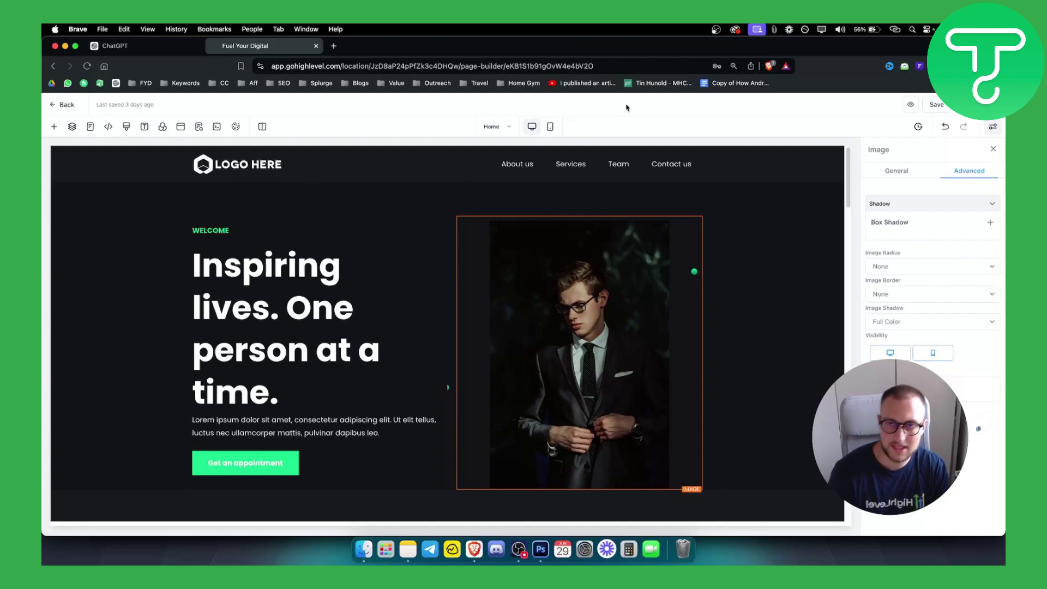
Paste the image ID #image-8yuPZVsGw into a new blank tab for safekeeping.
{"action": "left_click", "coordinate": [333, 47]}
{"action": "type", "text": "#image-8yuPZVsGw"}
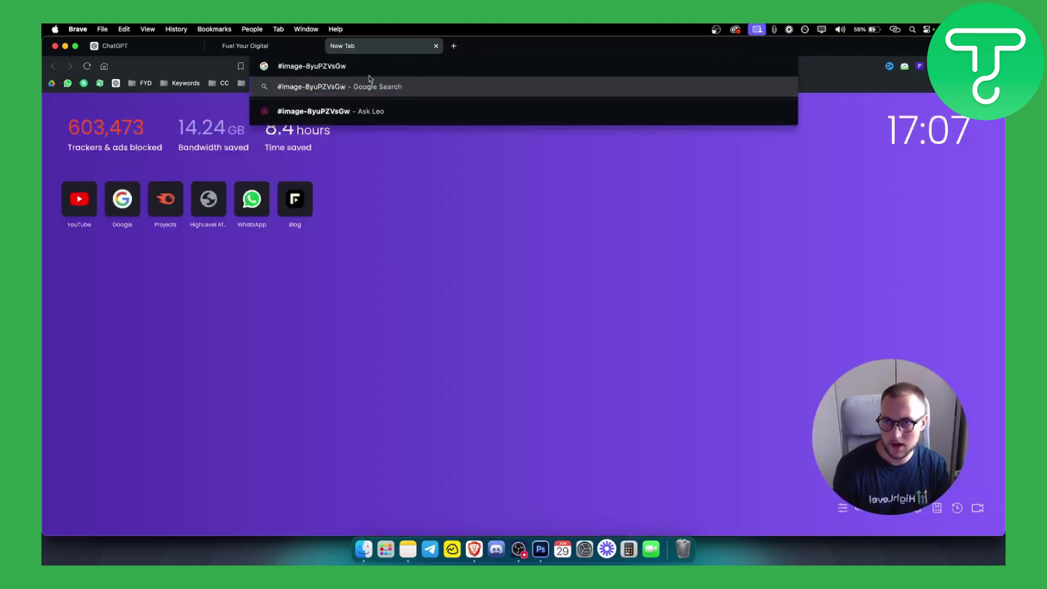
{"action": "left_click", "coordinate": [460, 217]}
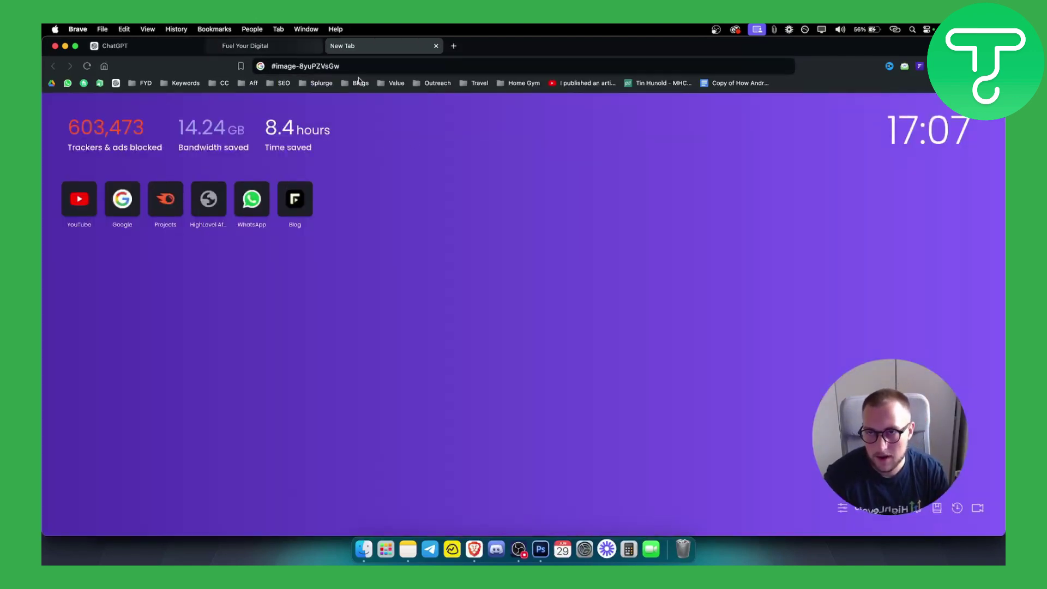
Open the page's Custom CSS editor, then select ChatGPT's full hover CSS example.
{"action": "left_click", "coordinate": [280, 50]}
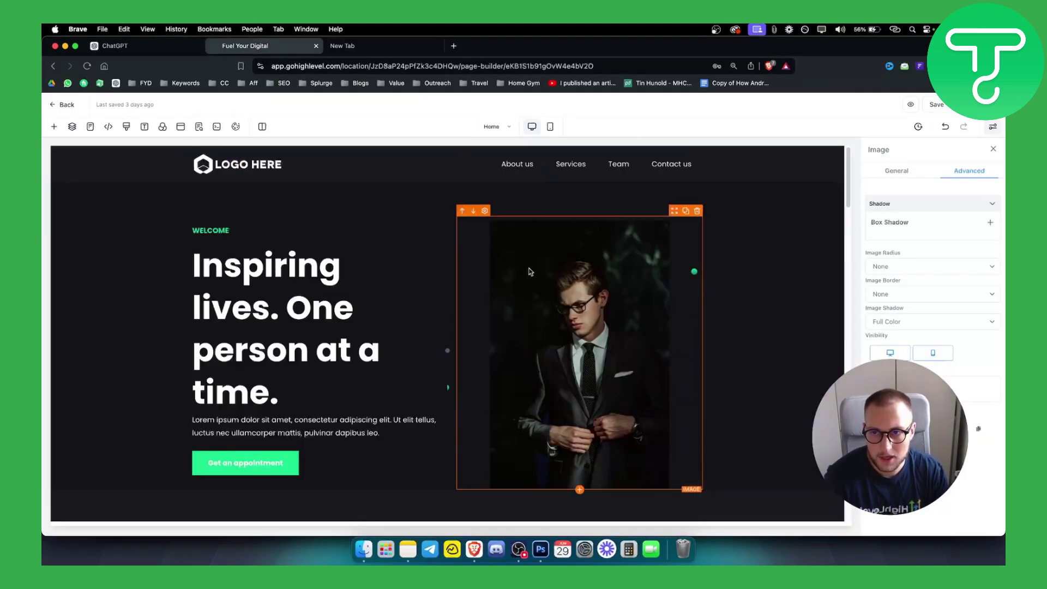
{"action": "left_click", "coordinate": [127, 127]}
{"action": "left_click", "coordinate": [115, 46]}
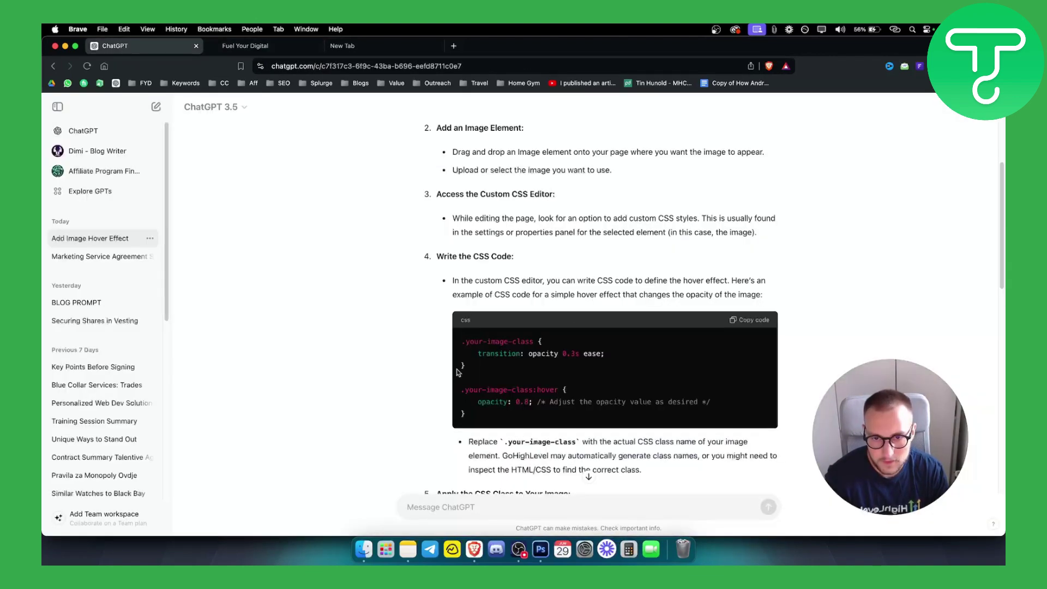
{"action": "left_click_drag", "start_coordinate": [463, 341], "coordinate": [669, 414]}
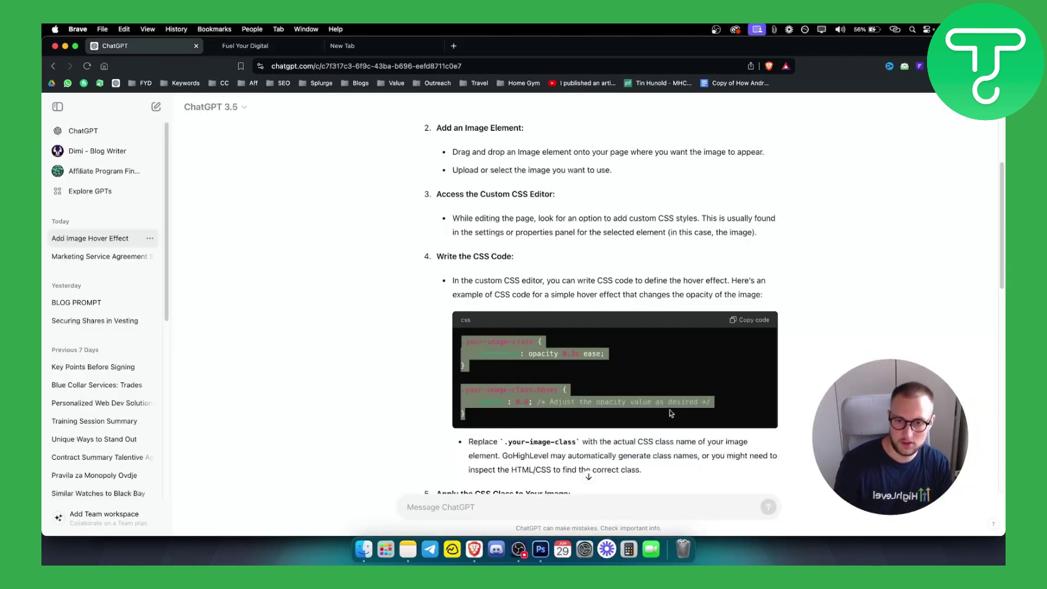
Paste ChatGPT's hover CSS into the Custom CSS editor.
{"action": "key", "text": "super+c"}
{"action": "key", "text": "ctrl+Tab"}
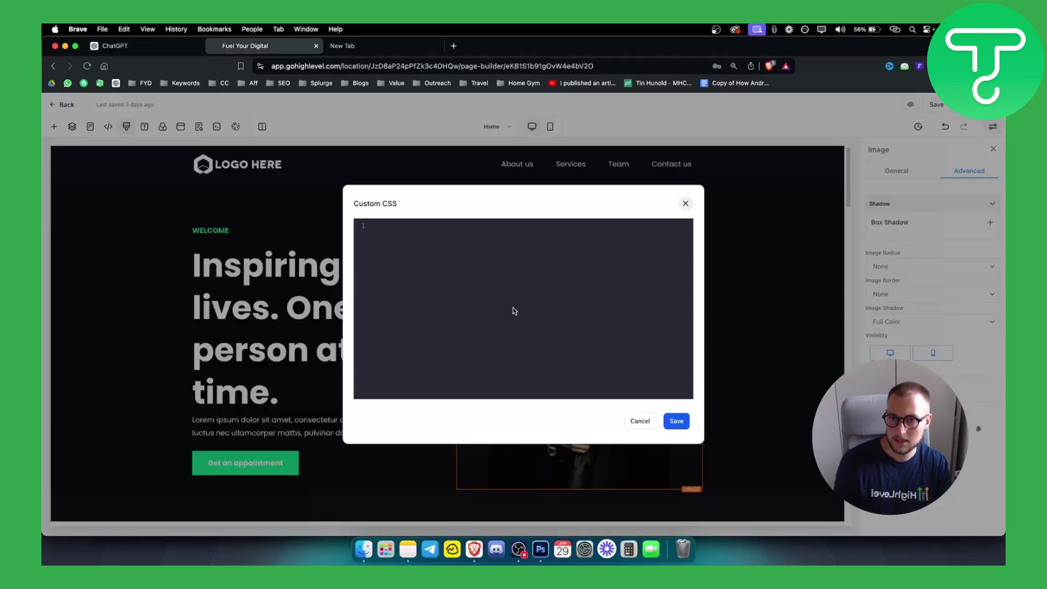
{"action": "key", "text": "super+v"}
{"action": "left_click", "coordinate": [370, 51]}
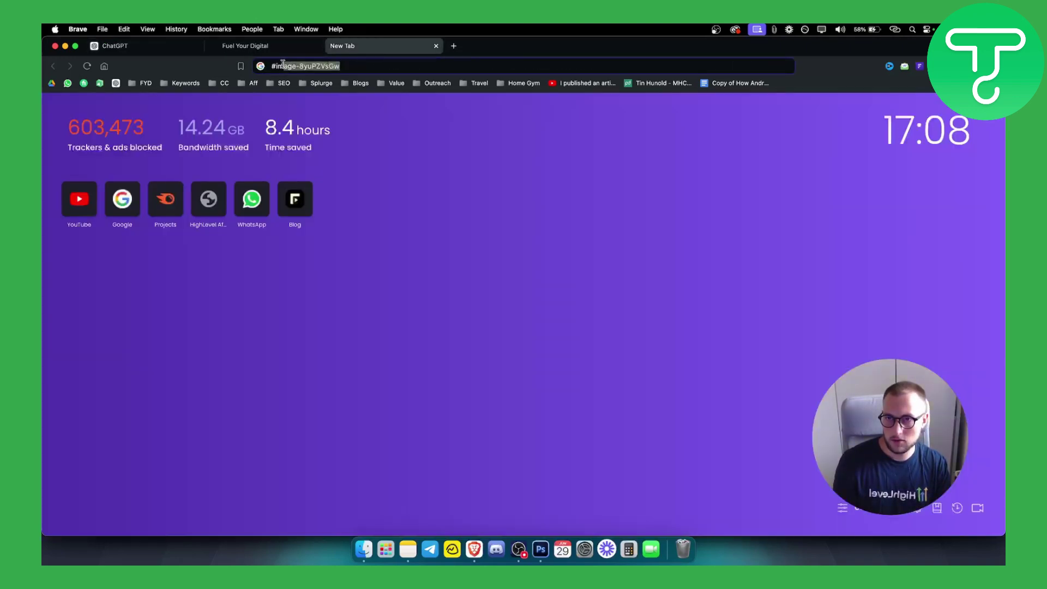
{"action": "left_click", "coordinate": [245, 47]}
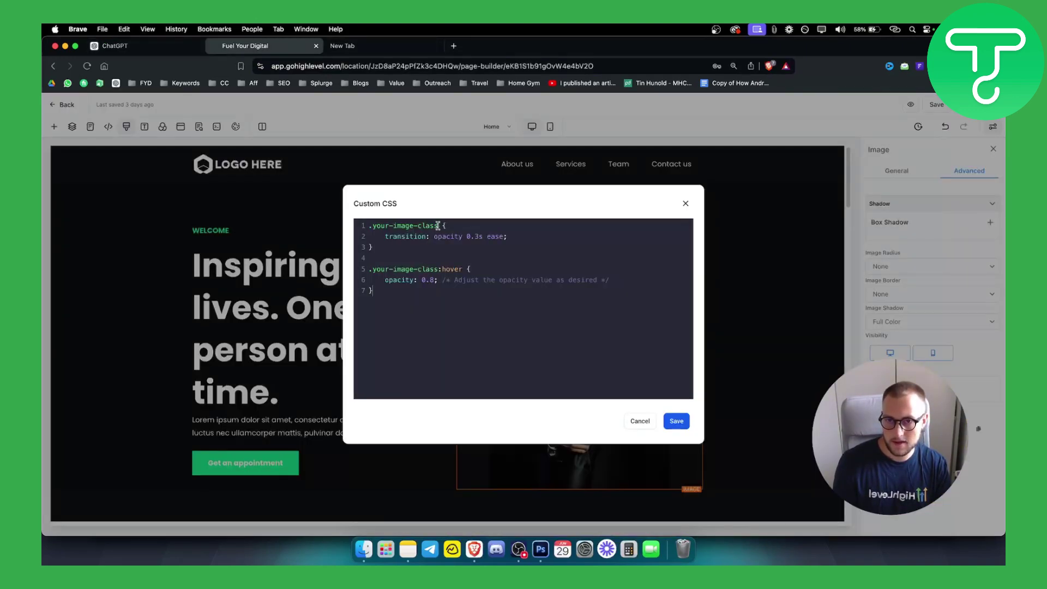
Replace both .your-image-class placeholders with .image-8yuPZVsGw and save the CSS.
{"action": "left_click_drag", "start_coordinate": [437, 226], "coordinate": [394, 226]}
{"action": "key", "text": "super+v"}
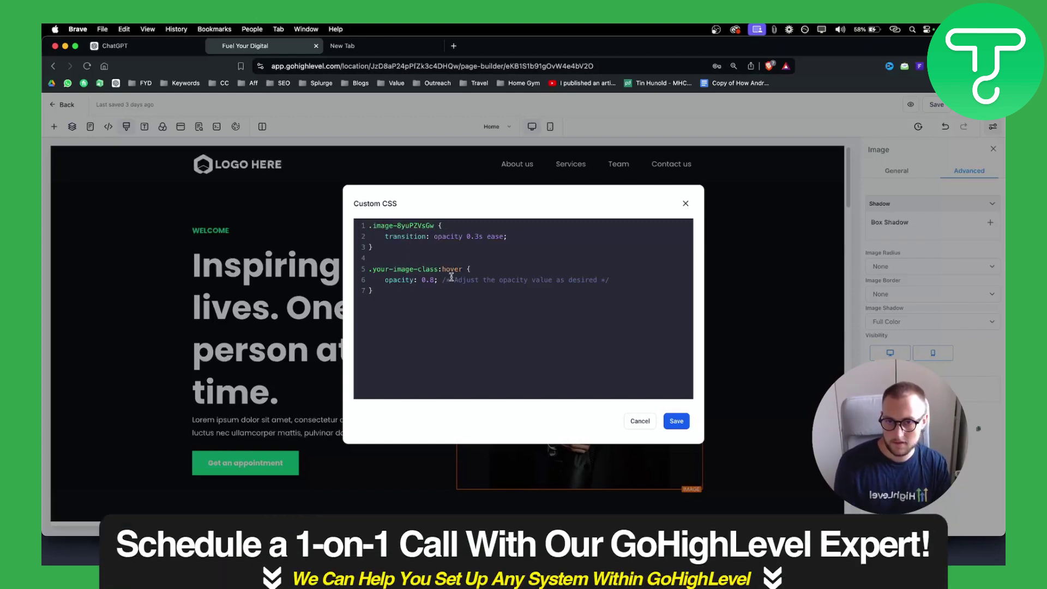
{"action": "left_click_drag", "start_coordinate": [437, 270], "coordinate": [375, 269]}
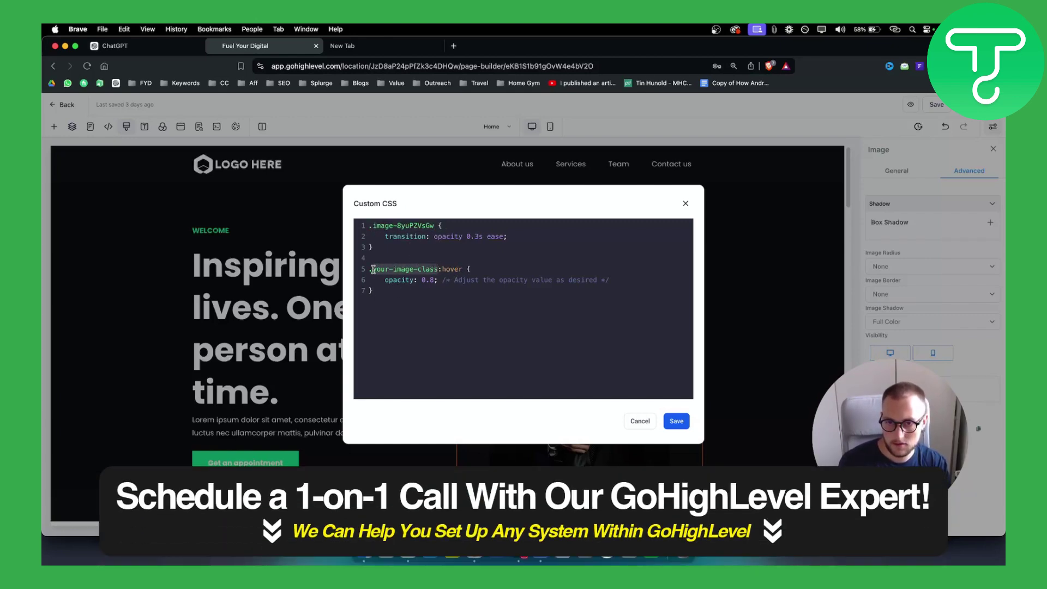
{"action": "key", "text": "super+v"}
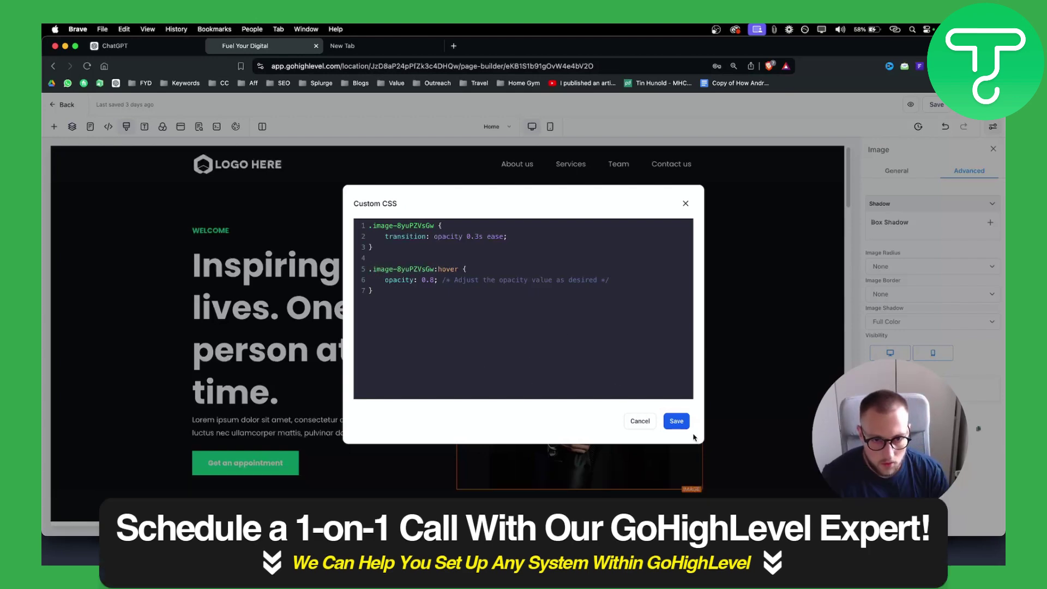
{"action": "left_click", "coordinate": [676, 422]}
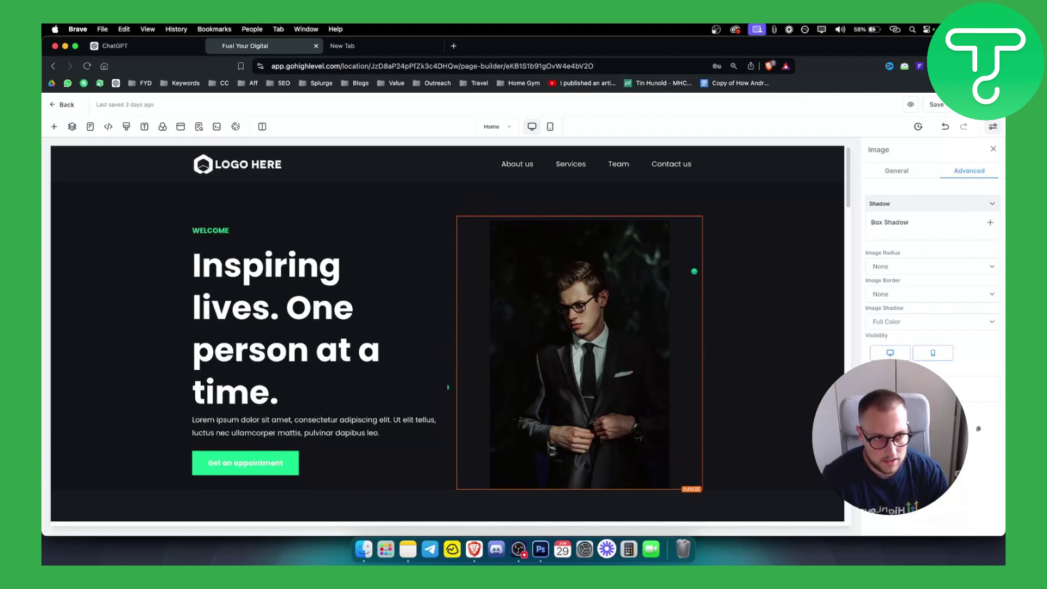
Attempt publishing, cancel the Select domain dialog, and save the page instead.
{"action": "left_click", "coordinate": [937, 103]}
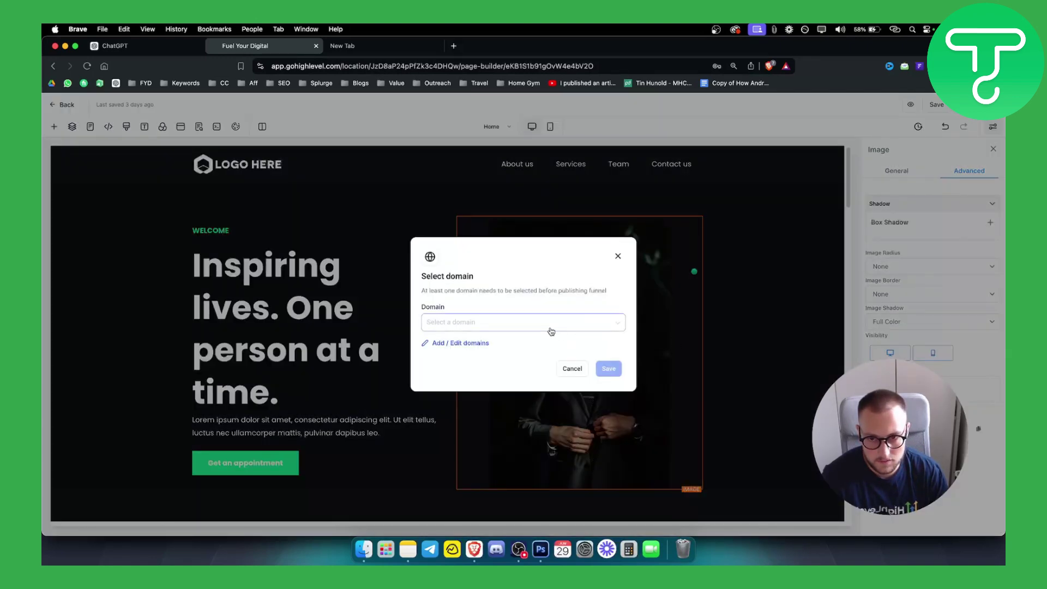
{"action": "left_click", "coordinate": [465, 324]}
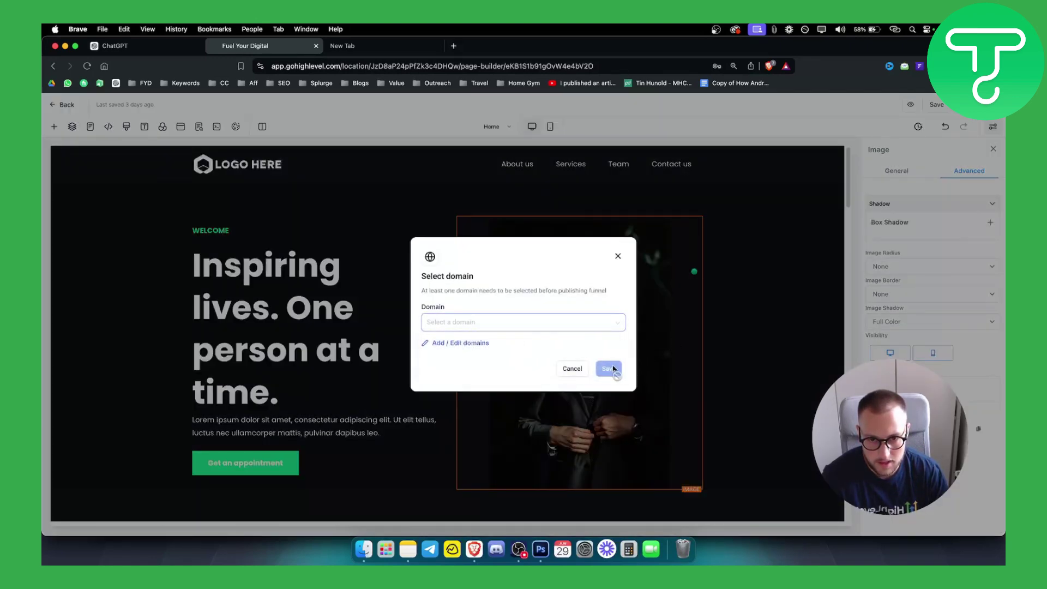
{"action": "left_click", "coordinate": [465, 344]}
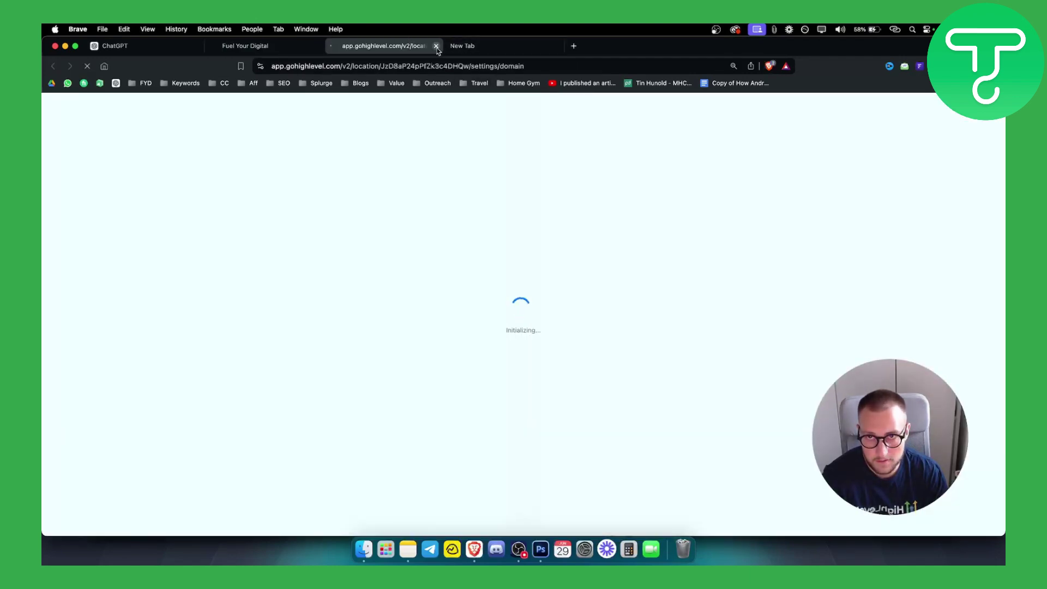
{"action": "left_click", "coordinate": [436, 46]}
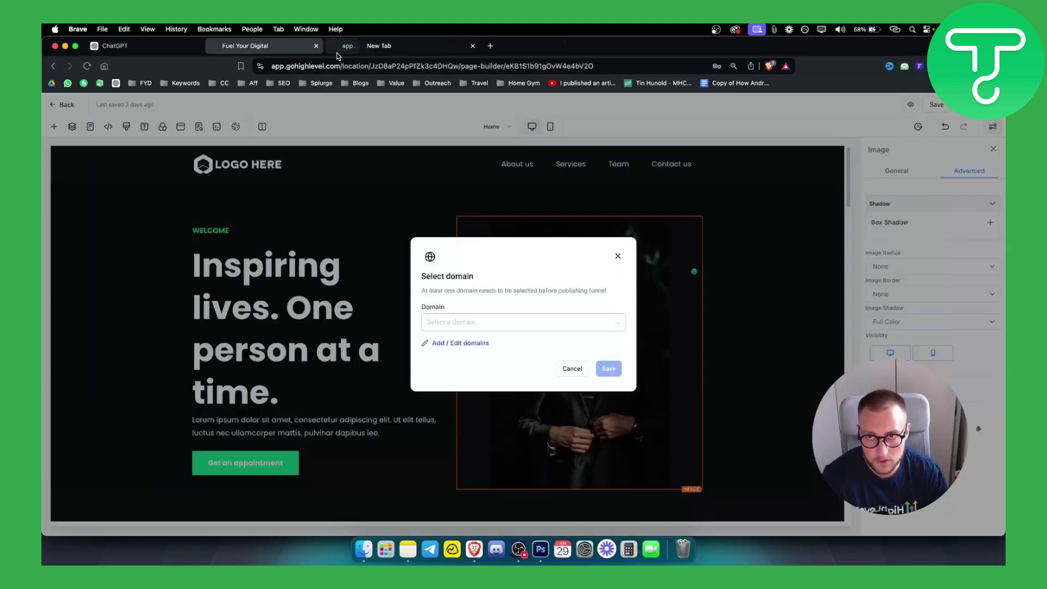
{"action": "left_click", "coordinate": [577, 372]}
{"action": "left_click", "coordinate": [936, 106]}
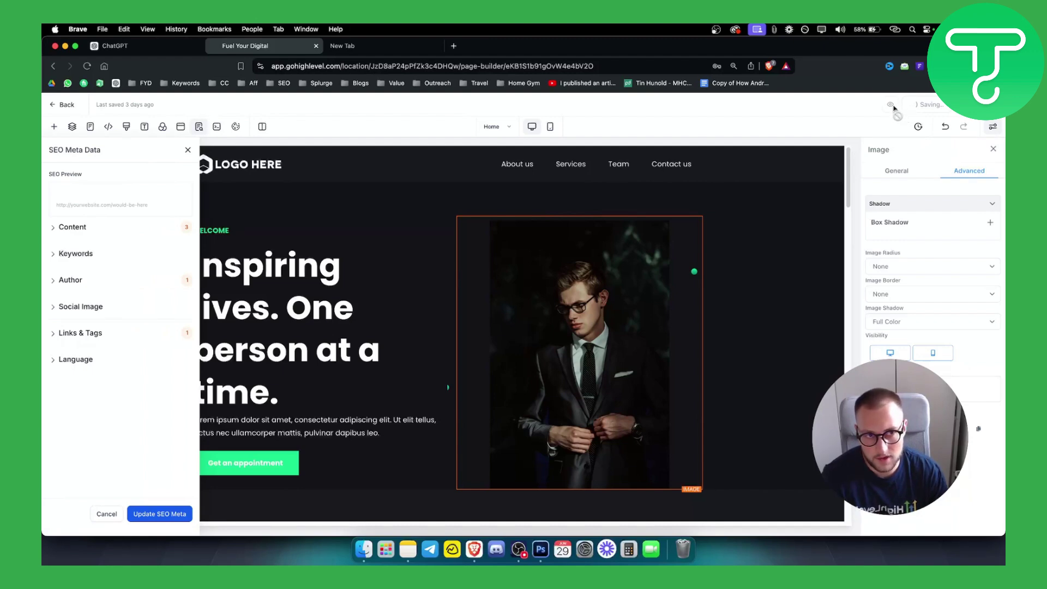
Preview the saved page to test the hero image fade, then return to the builder.
{"action": "left_click", "coordinate": [893, 105]}
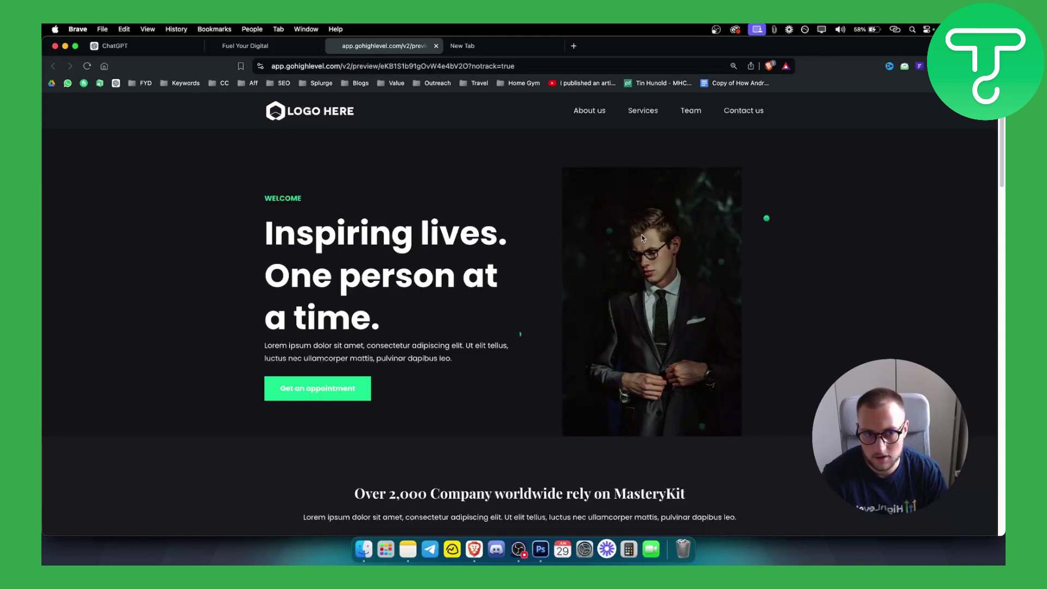
{"action": "left_click", "coordinate": [254, 45]}
{"action": "mouse_move", "coordinate": [580, 344]}
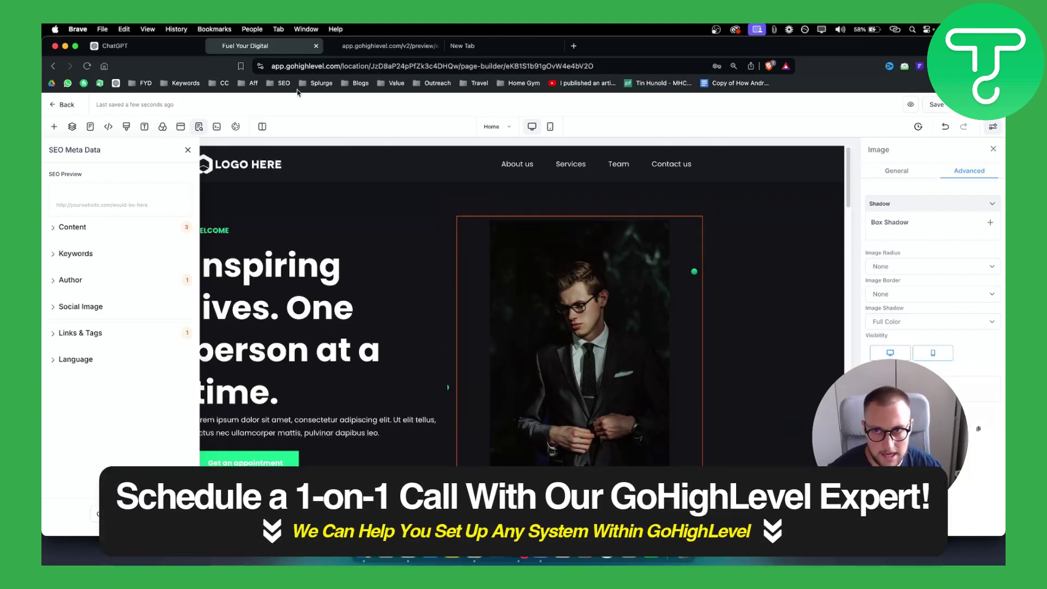
{"action": "left_click", "coordinate": [115, 45]}
{"action": "scroll", "coordinate": [553, 291], "scroll_direction": "down", "scroll_amount": 3}
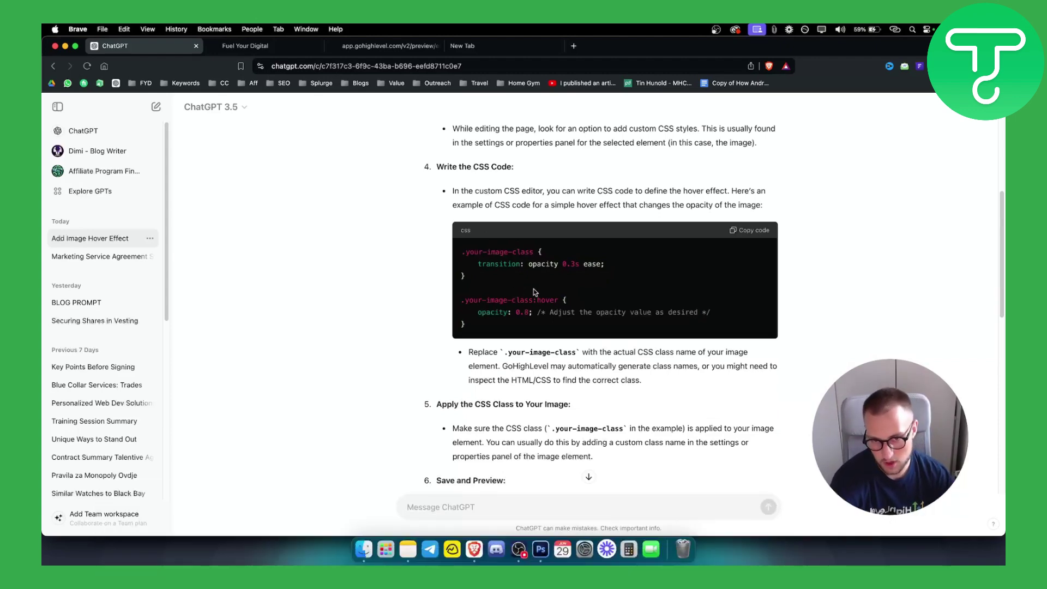
{"action": "scroll", "coordinate": [418, 359], "scroll_direction": "down", "scroll_amount": 5}
{"action": "scroll", "coordinate": [416, 358], "scroll_direction": "down", "scroll_amount": 5}
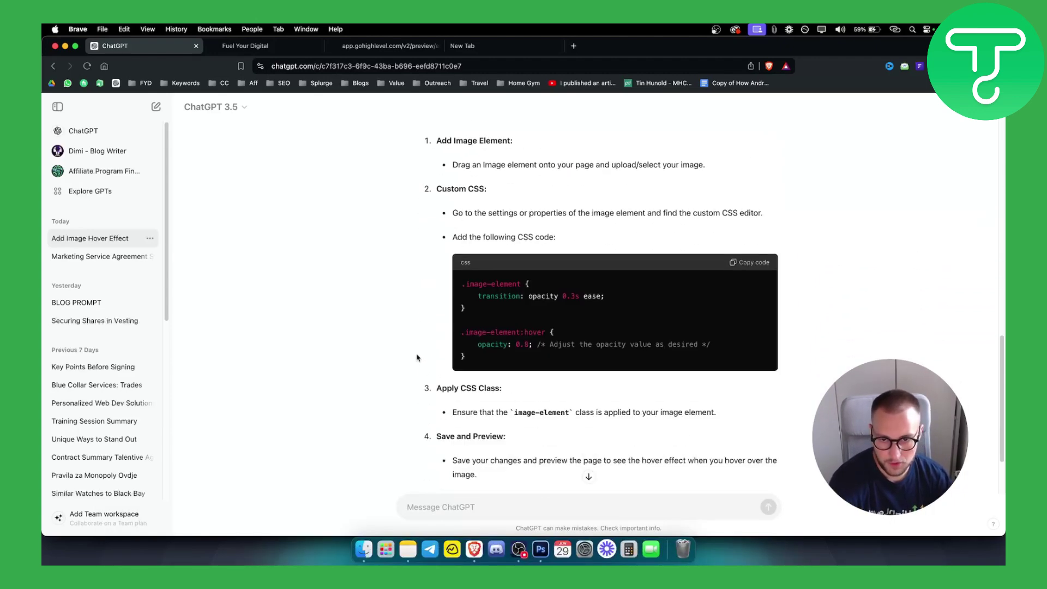
{"action": "scroll", "coordinate": [520, 374], "scroll_direction": "down", "scroll_amount": 2}
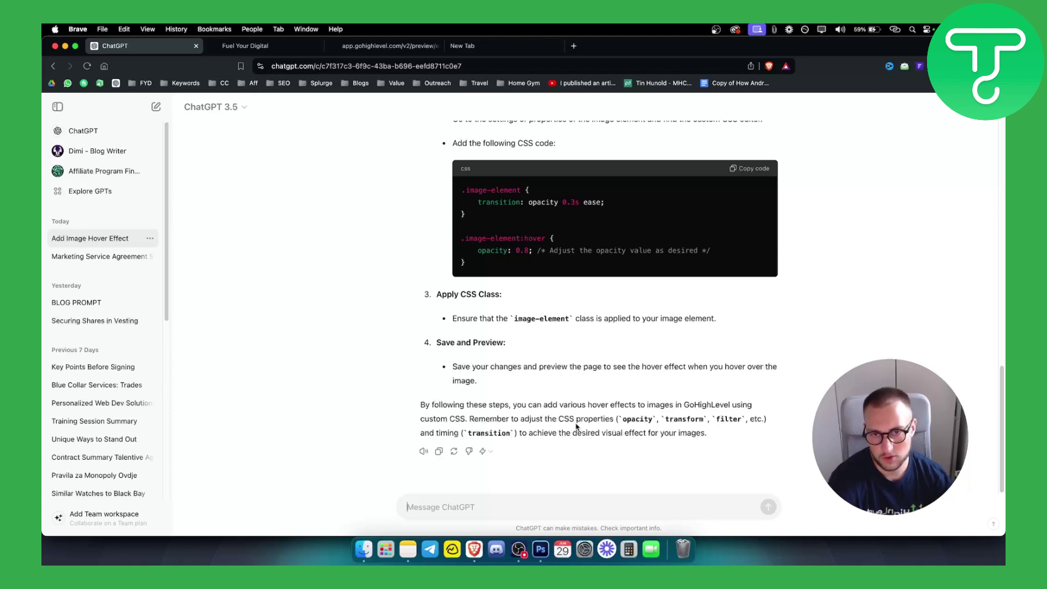
{"action": "left_click", "coordinate": [388, 47]}
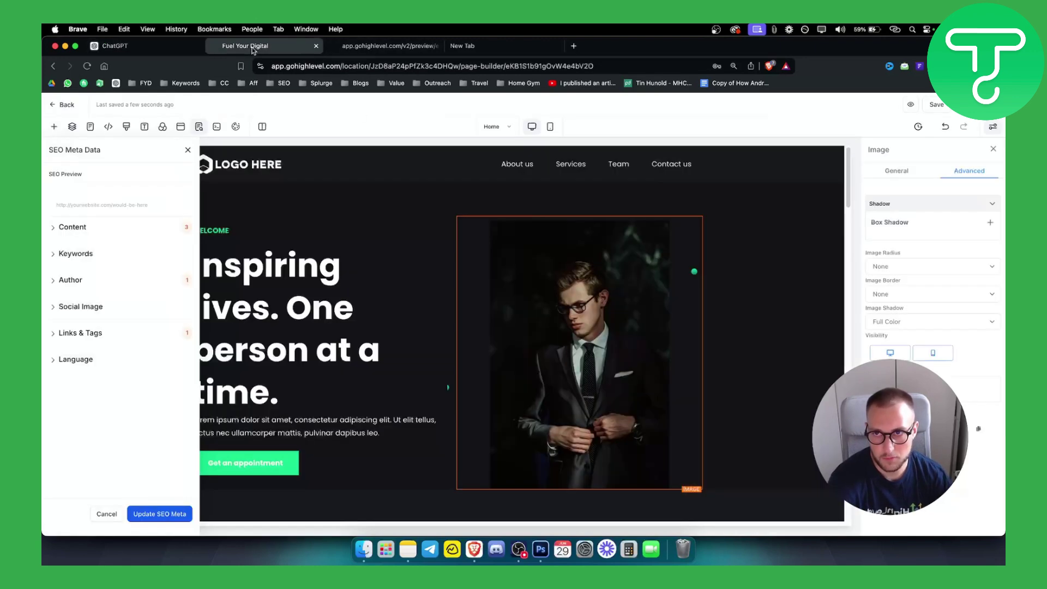